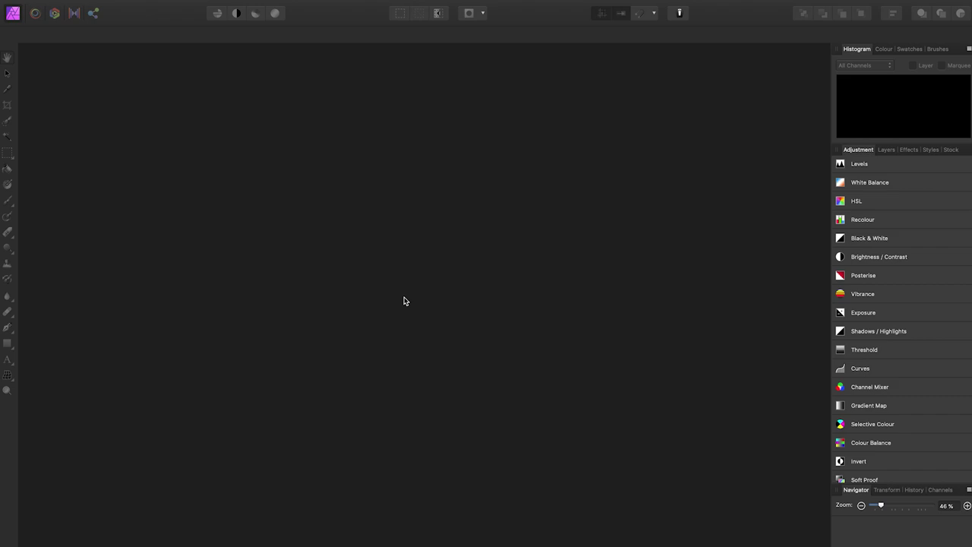
# - Open the image file Battersea Park 360 Photo.jpg through File > Open
pyautogui.moveTo(117, 6)
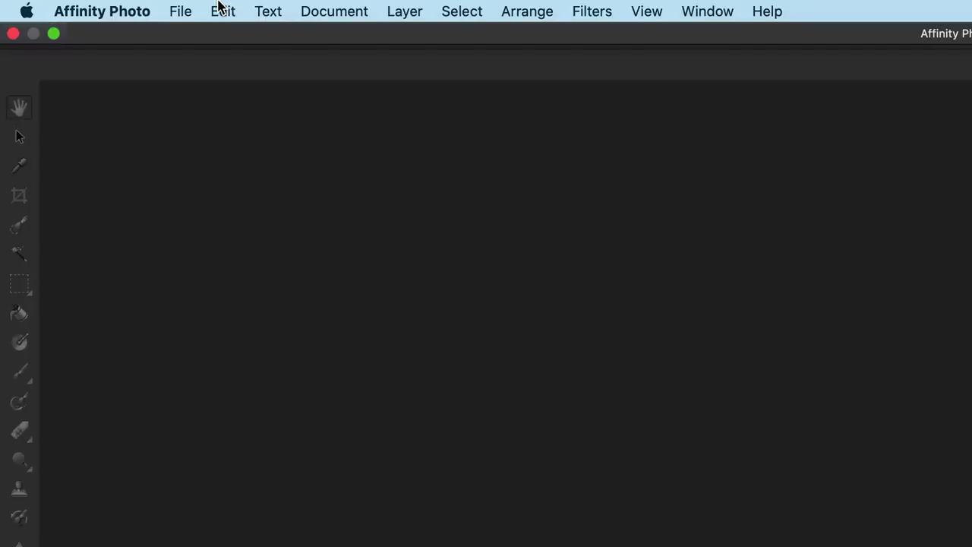
pyautogui.click(182, 11)
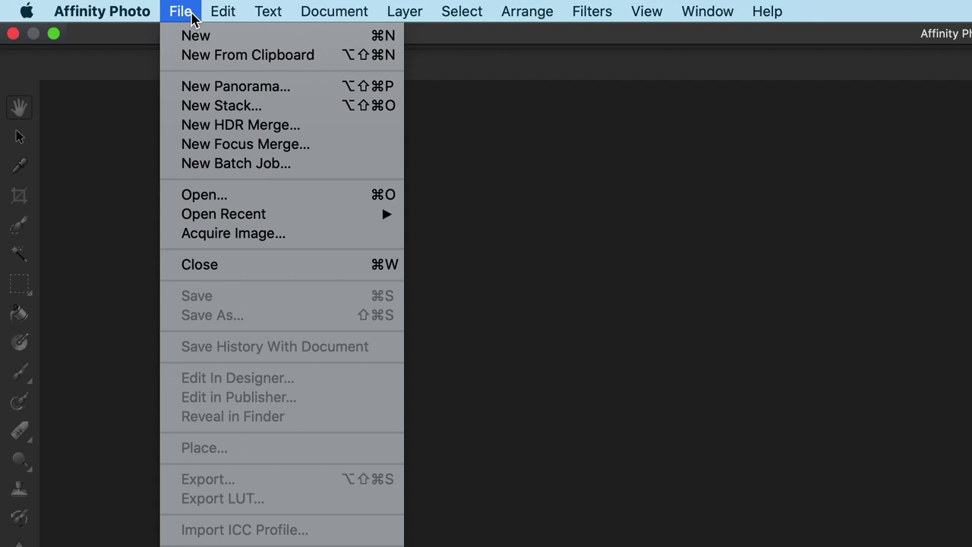
pyautogui.click(205, 196)
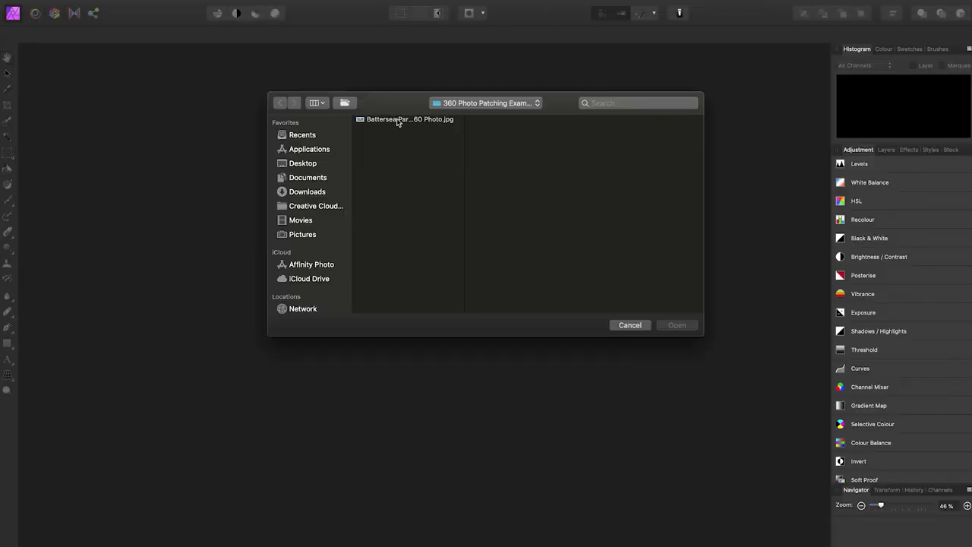
pyautogui.click(410, 123)
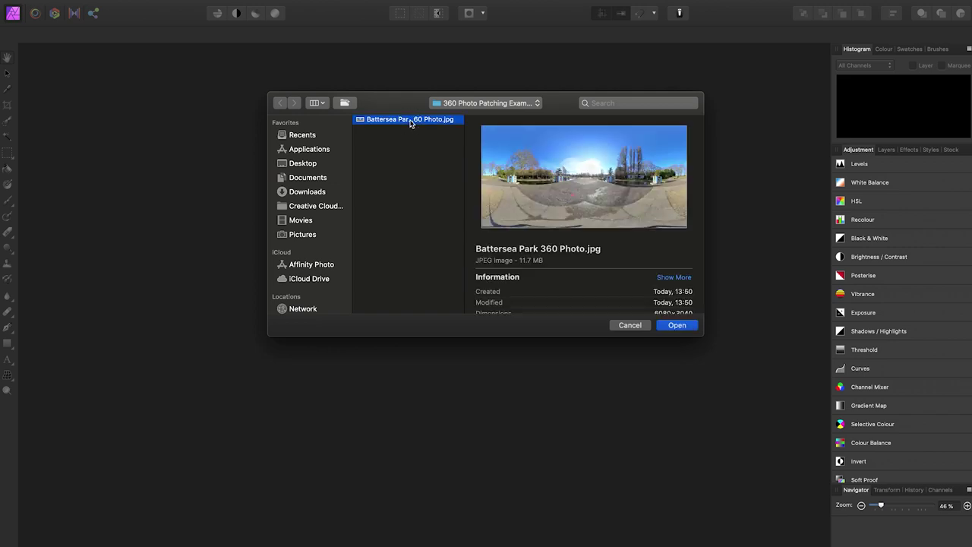
pyautogui.click(676, 325)
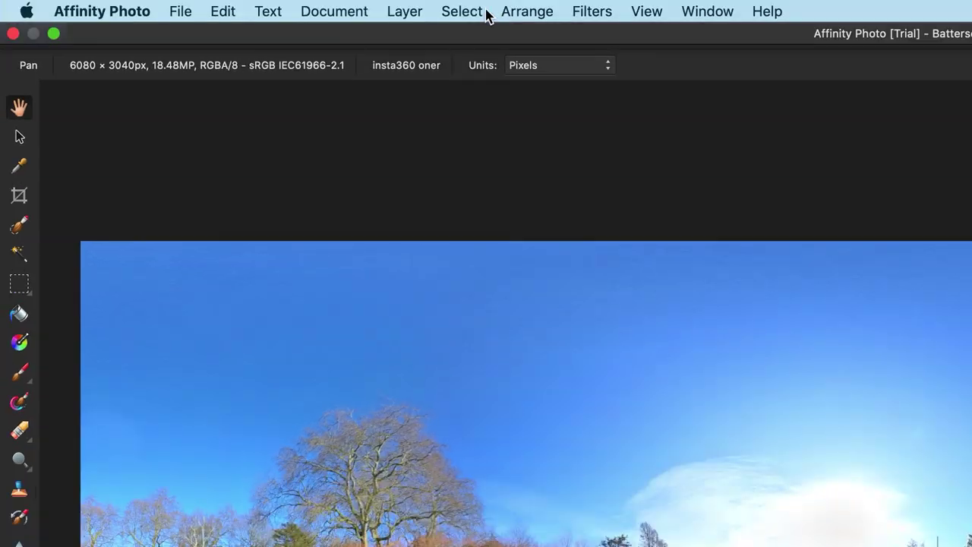
# - Apply an Equirectangular live projection and rotate the view toward the steps
pyautogui.click(217, 6)
pyautogui.moveTo(608, 286)
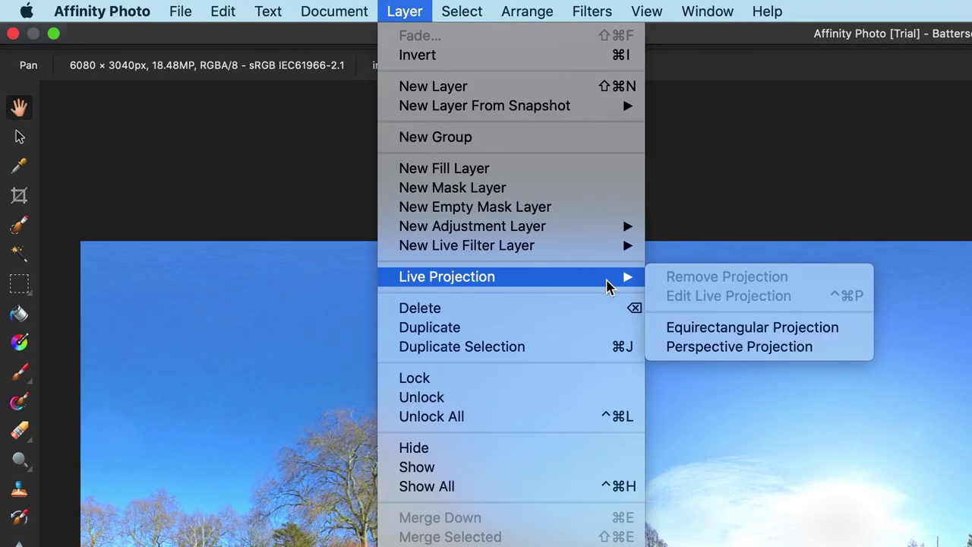
pyautogui.click(744, 328)
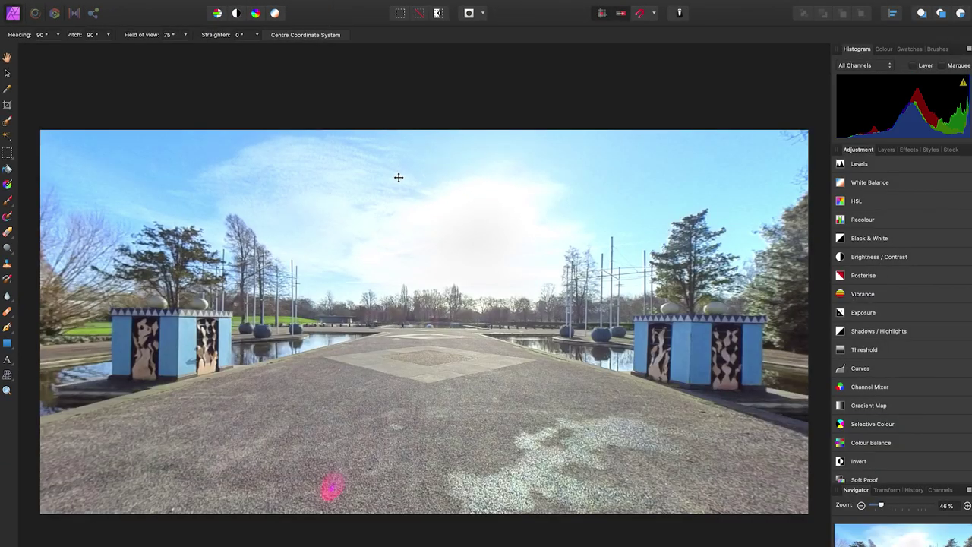
pyautogui.moveTo(329, 300); pyautogui.dragTo(563, 301)
pyautogui.moveTo(338, 327); pyautogui.dragTo(485, 323)
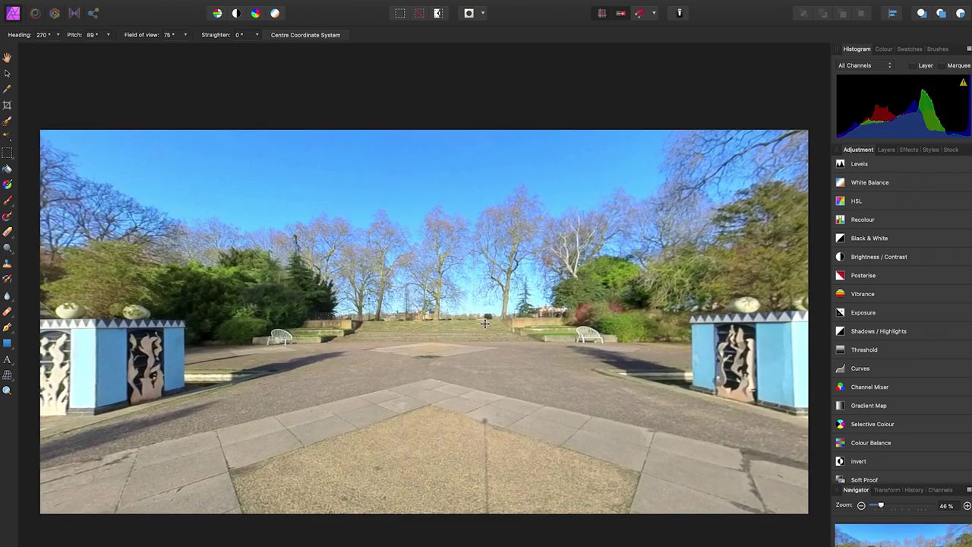
# - Set the projection to heading 280°, pitch 90° and field of view 81°
pyautogui.click(58, 35)
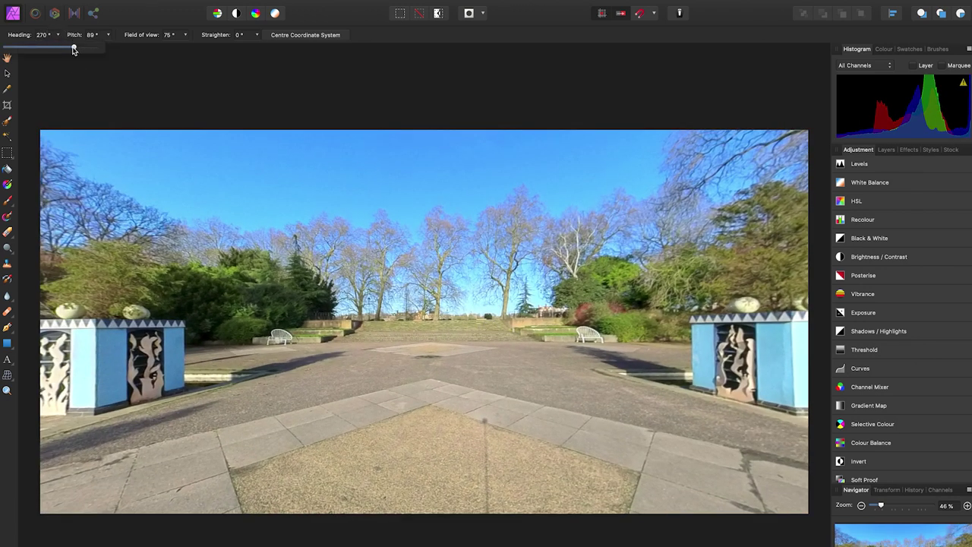
pyautogui.moveTo(76, 47)
pyautogui.mouseDown()
pyautogui.moveTo(44, 47)
pyautogui.moveTo(76, 47)
pyautogui.mouseUp()
pyautogui.click(108, 35)
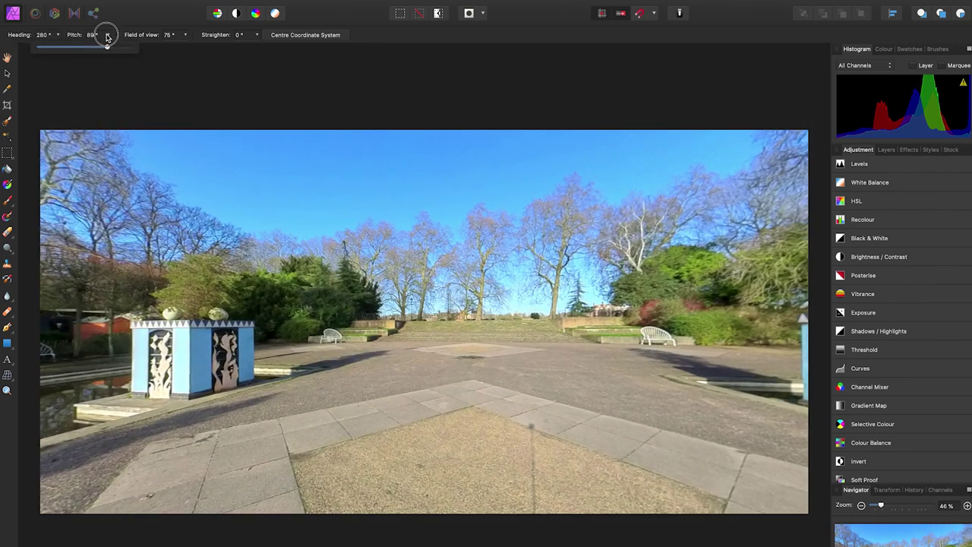
pyautogui.moveTo(107, 49)
pyautogui.mouseDown()
pyautogui.moveTo(79, 47)
pyautogui.moveTo(106, 46)
pyautogui.mouseUp()
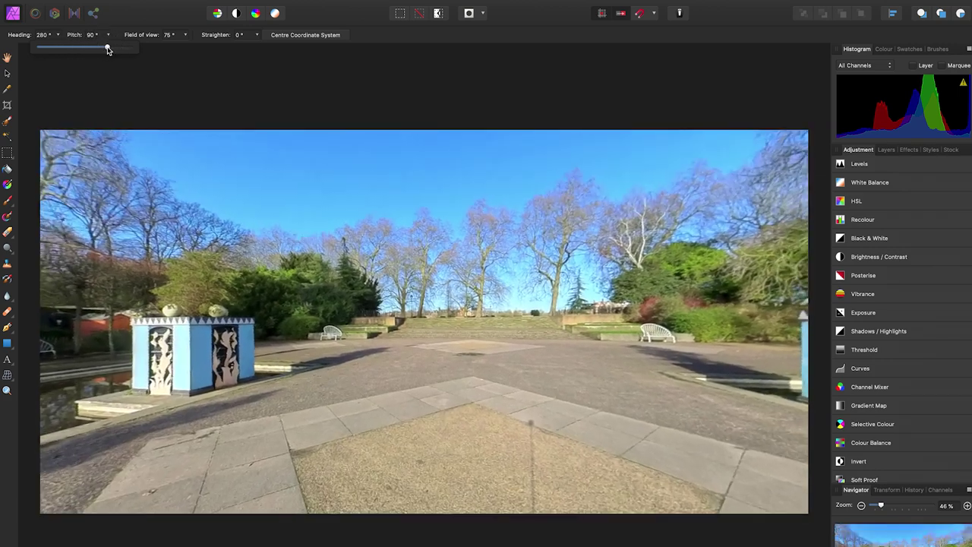
pyautogui.click(184, 36)
pyautogui.moveTo(182, 48)
pyautogui.mouseDown()
pyautogui.moveTo(145, 46)
pyautogui.moveTo(194, 49)
pyautogui.mouseUp()
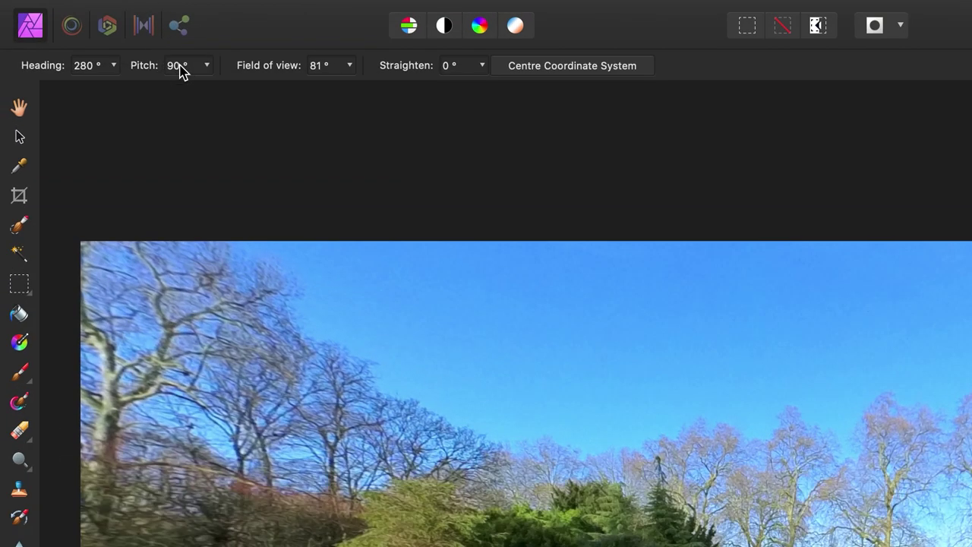
# - Set the pitch to 180 to face straight down at the tripod shadow, then select the Inpainting Brush
pyautogui.click(91, 36)
pyautogui.click(164, 64)
pyautogui.write('180')
pyautogui.press('Return')
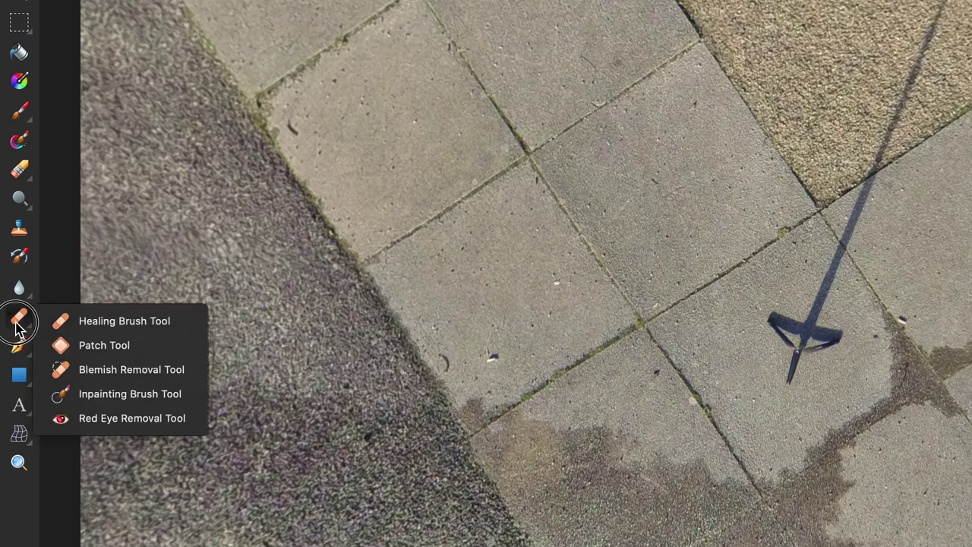
pyautogui.click(127, 393)
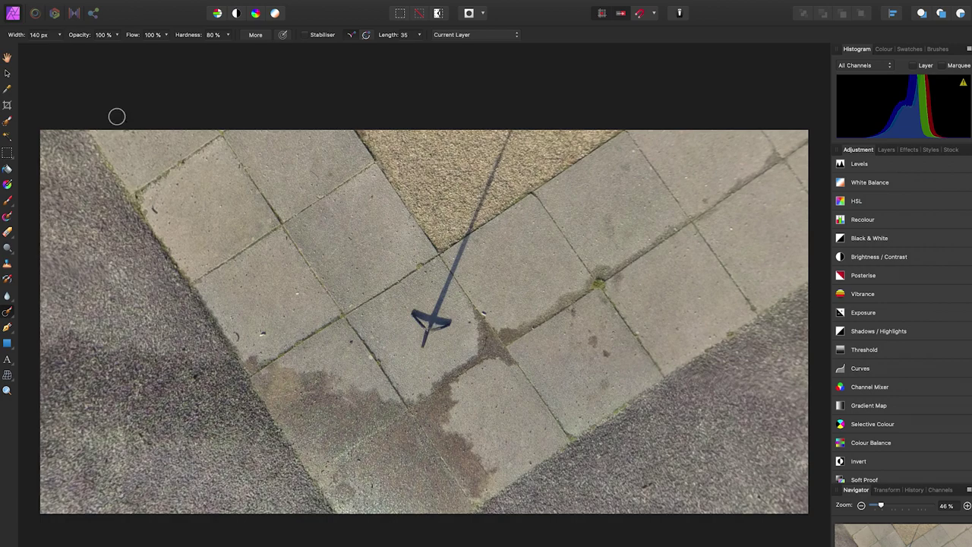
# - Widen the Inpainting Brush to 160 px, then select the Background layer with the Move Tool
pyautogui.click(59, 34)
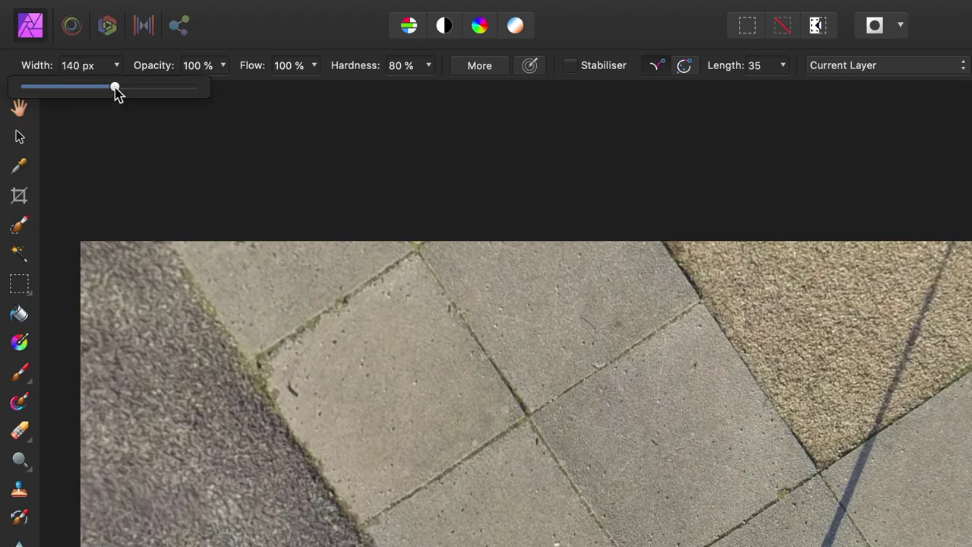
pyautogui.moveTo(114, 88); pyautogui.dragTo(120, 91)
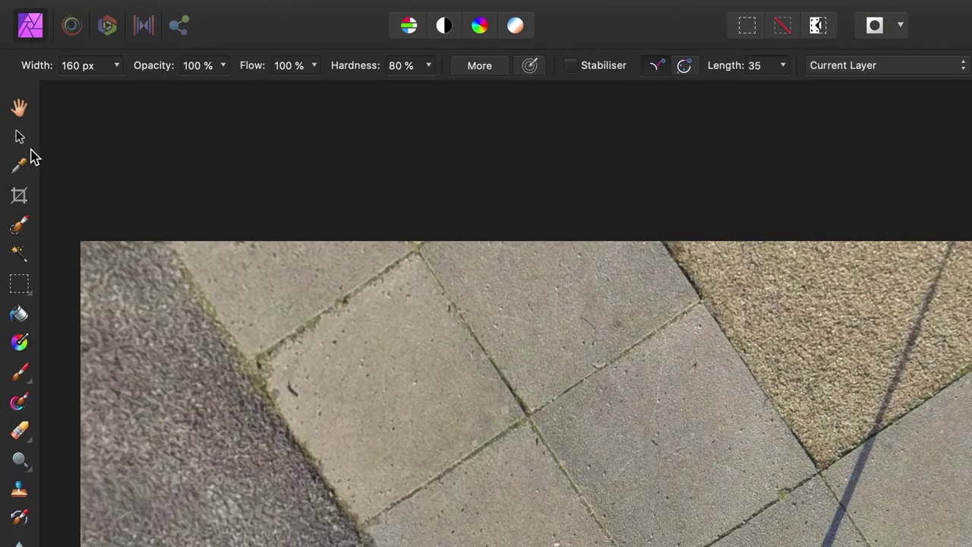
pyautogui.click(20, 140)
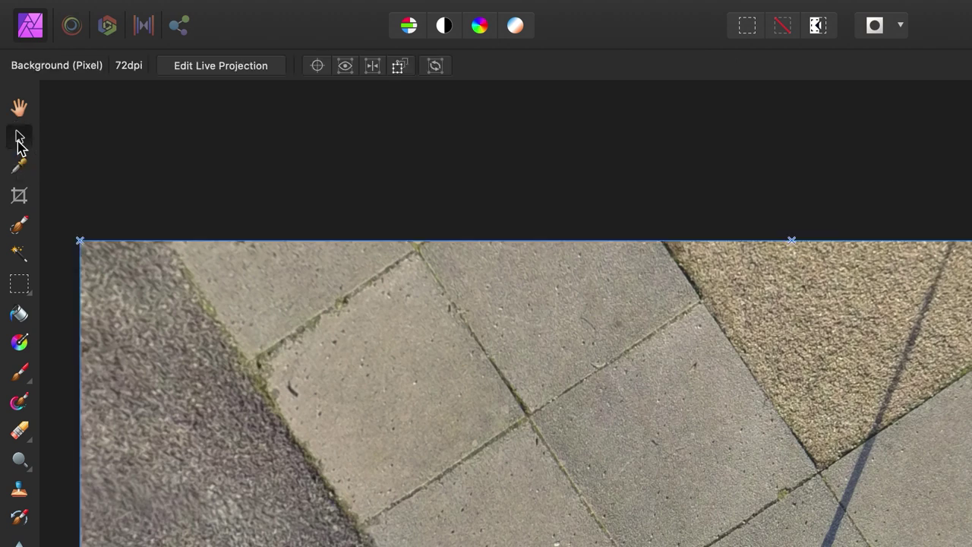
# - Rotate the live projection to heading 269° and pitch 147°, framing the grass square and pole shadow
pyautogui.click(210, 71)
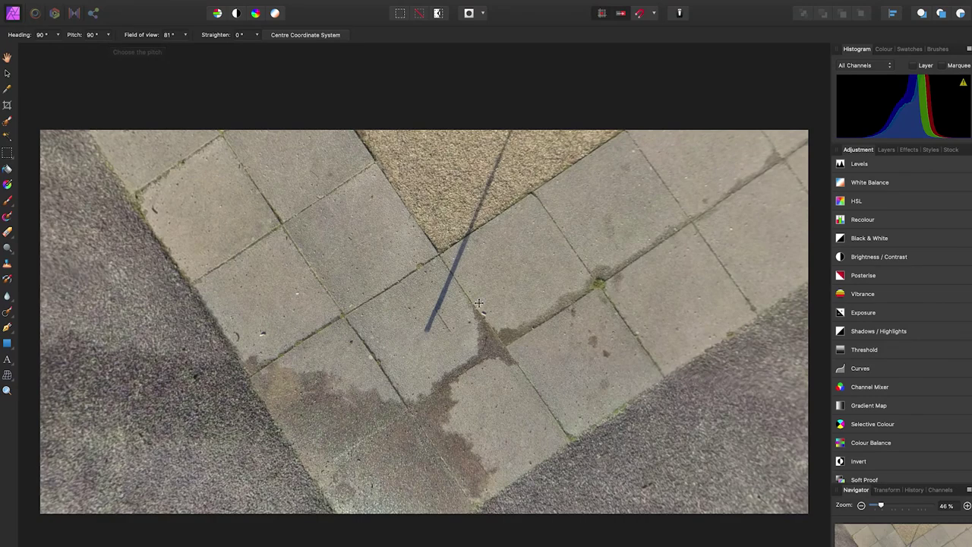
pyautogui.moveTo(470, 298); pyautogui.dragTo(503, 256)
pyautogui.moveTo(497, 334); pyautogui.dragTo(486, 306)
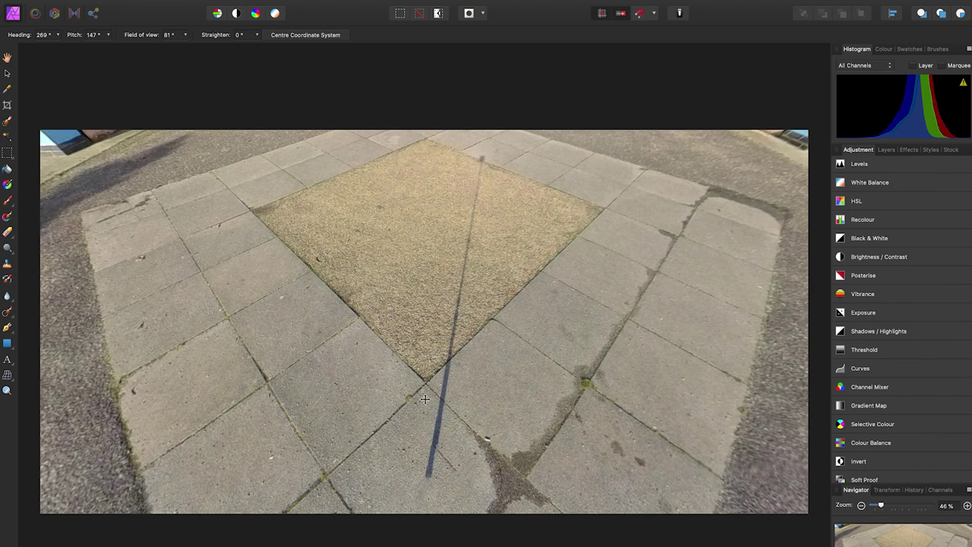
# - Inpaint one straight stroke along the selfie-stick shadow, from its bottom end to its top end
pyautogui.click(6, 314)
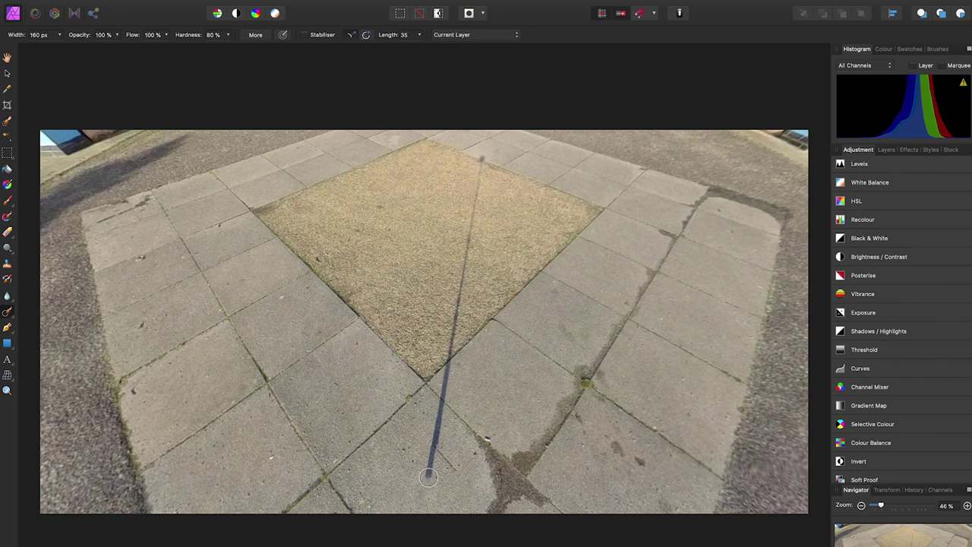
pyautogui.click(428, 477)
pyautogui.keyDown('shift'); pyautogui.click(482, 157); pyautogui.keyUp('shift')
pyautogui.keyDown('shift'); pyautogui.click(483, 158); pyautogui.keyUp('shift')
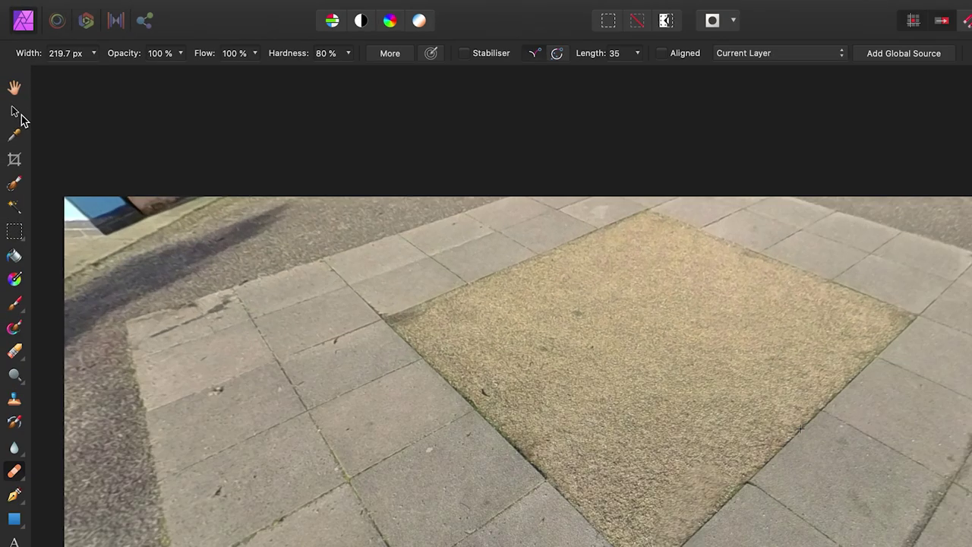
# - Turn the projected view toward the pond and inpaint the pink lens-flare dot on the pavement
pyautogui.click(16, 115)
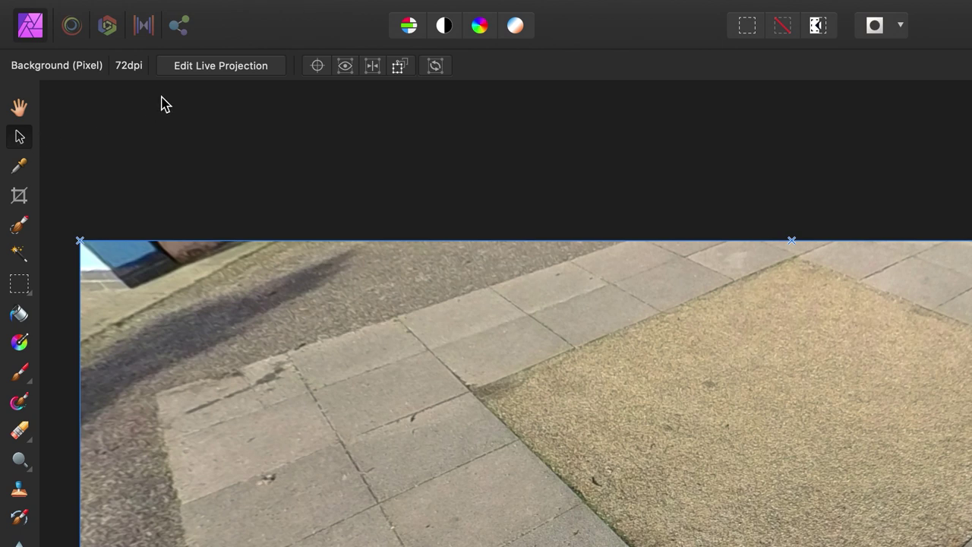
pyautogui.click(204, 66)
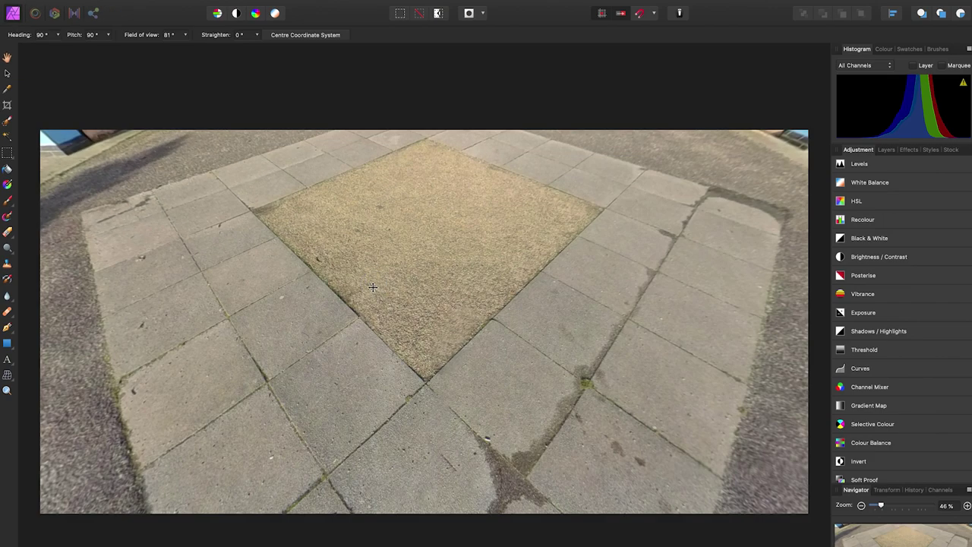
pyautogui.moveTo(372, 287); pyautogui.dragTo(560, 312)
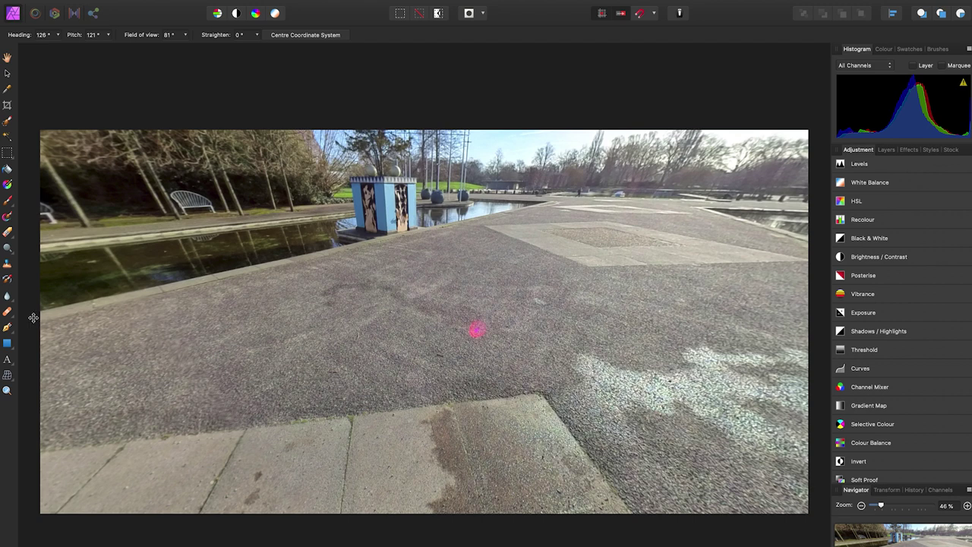
pyautogui.click(10, 315)
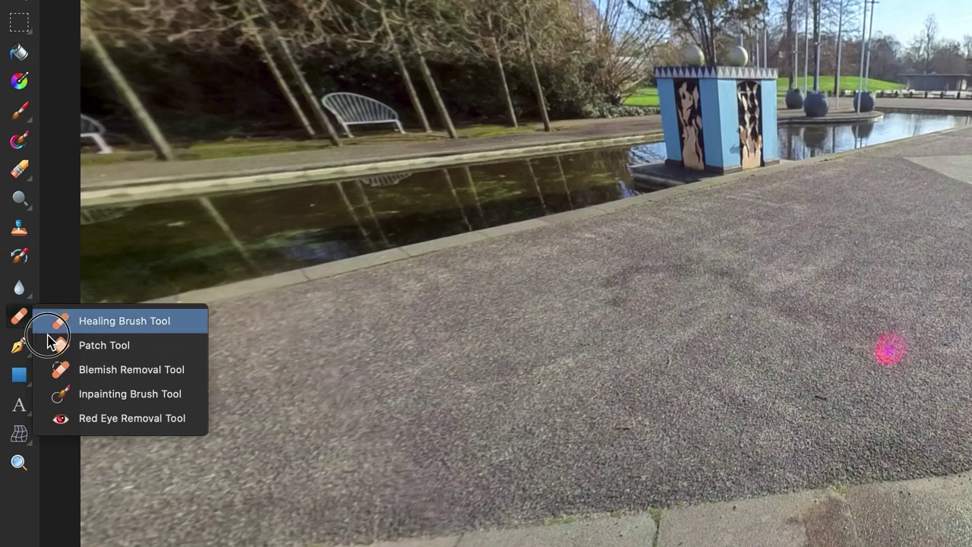
pyautogui.click(105, 395)
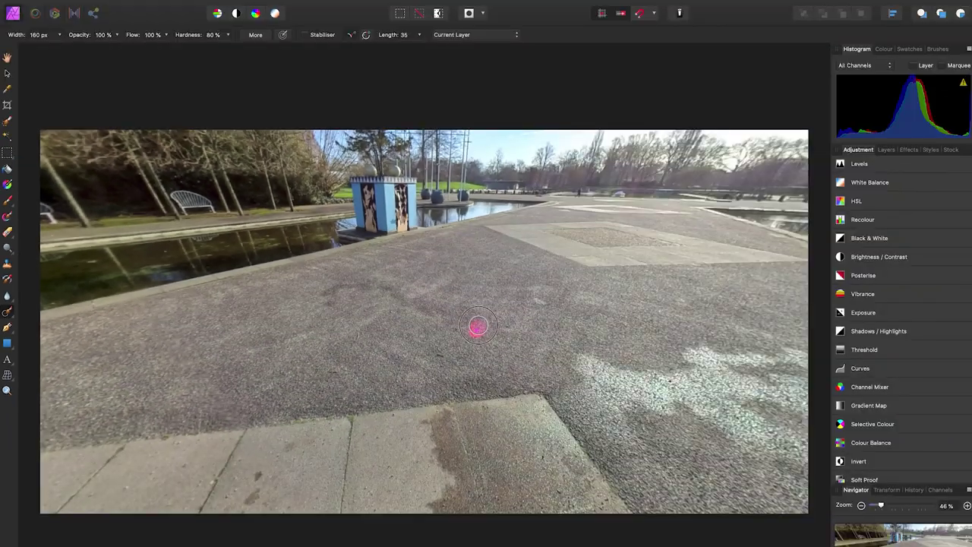
pyautogui.moveTo(478, 326); pyautogui.dragTo(477, 329)
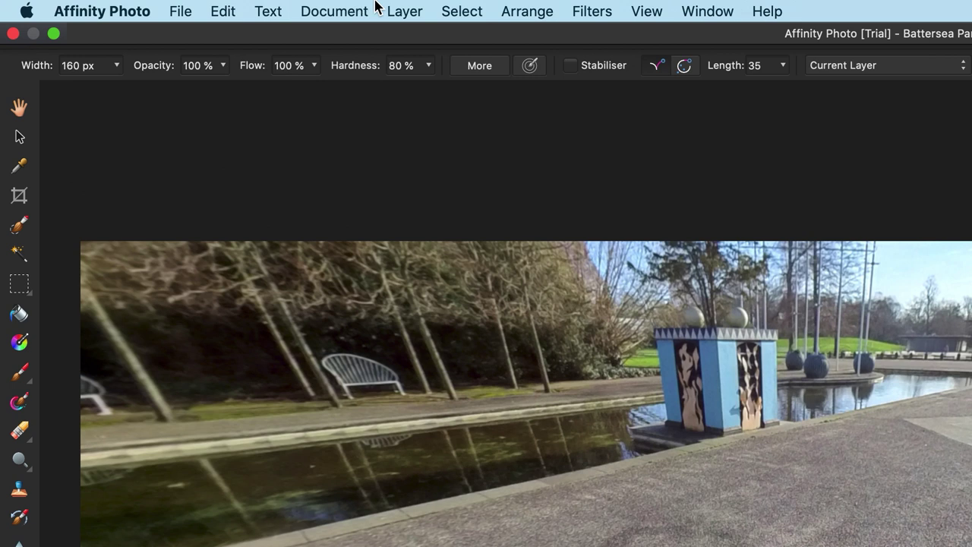
# - Remove the live projection with Layer > Live Projection > Remove Projection
pyautogui.click(402, 11)
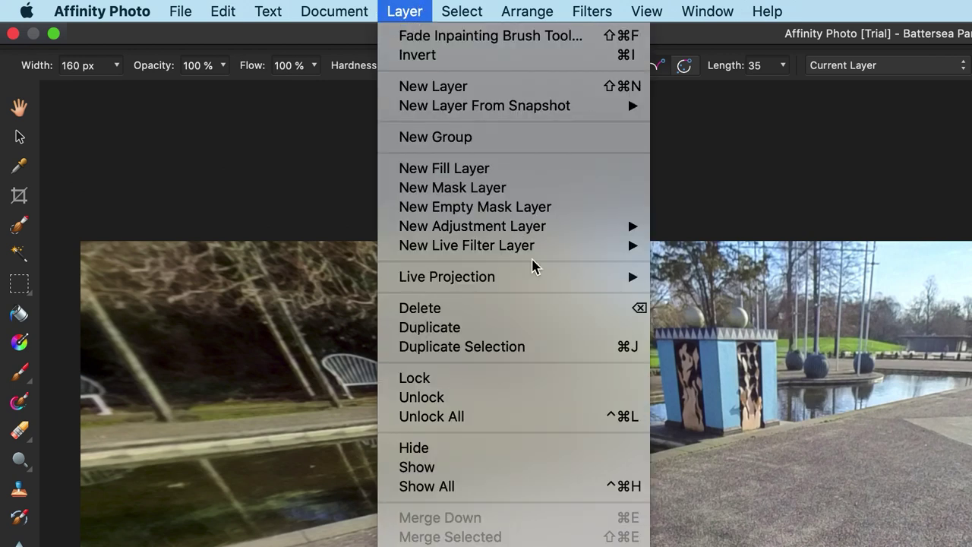
pyautogui.moveTo(539, 276)
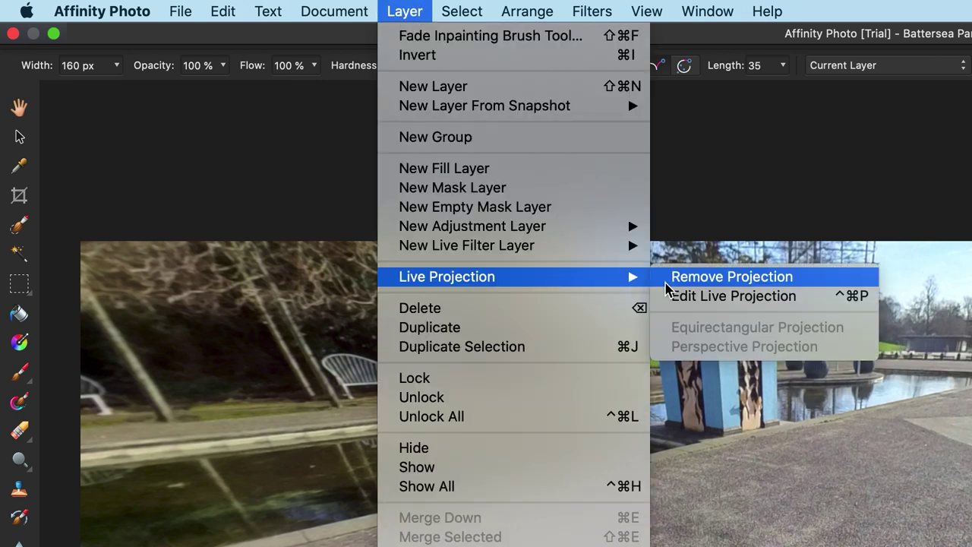
pyautogui.click(666, 280)
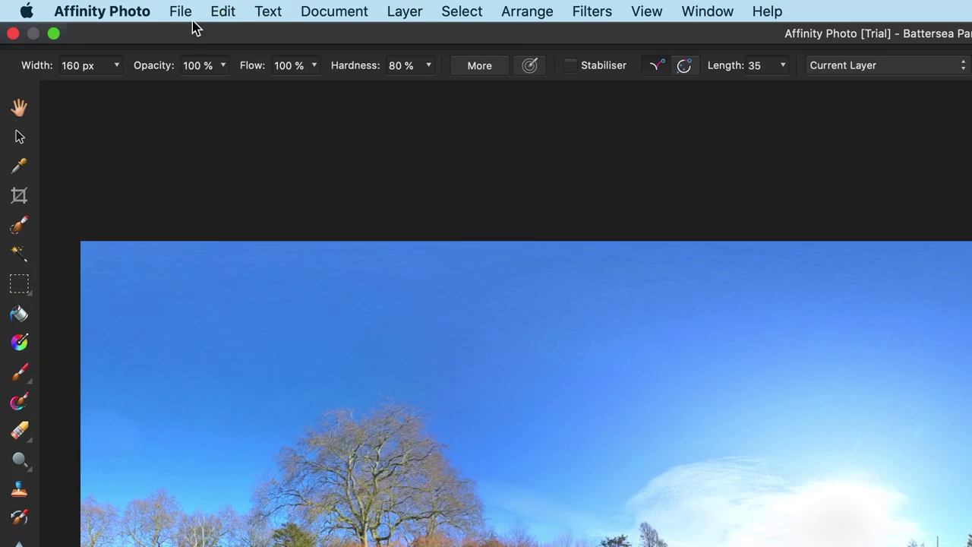
# - Export the panorama as a 6080 × 3040 px JPEG using the JPEG (Best quality) preset
pyautogui.click(96, 9)
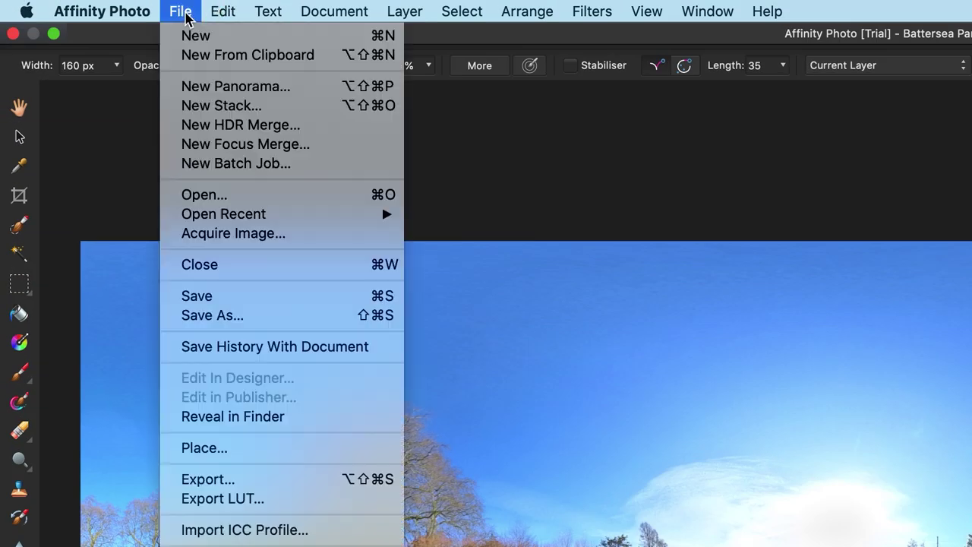
pyautogui.click(352, 483)
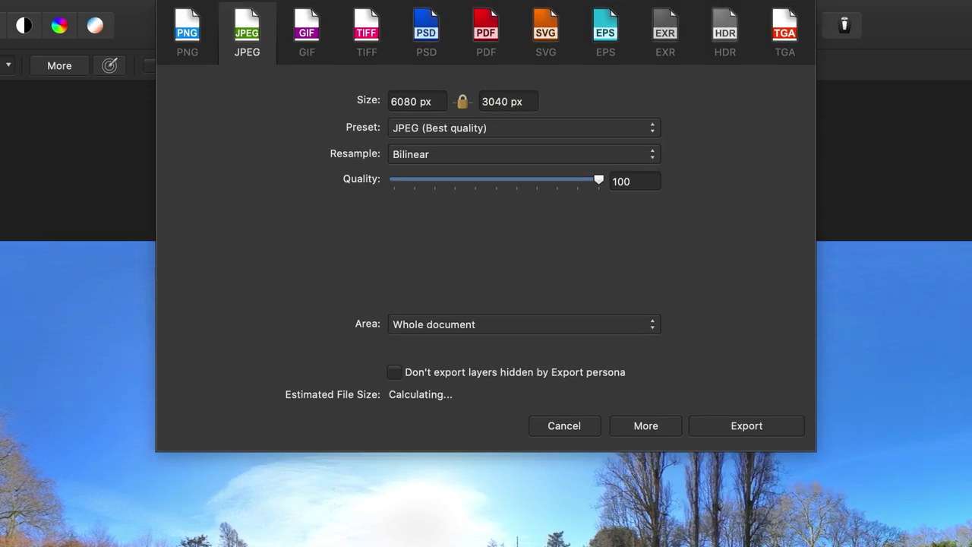
pyautogui.click(240, 46)
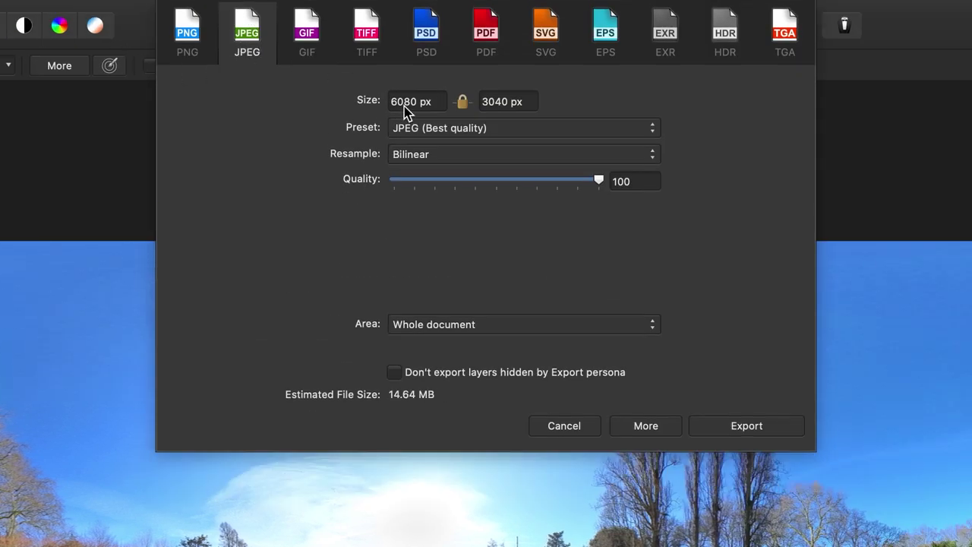
pyautogui.click(570, 136)
pyautogui.click(570, 135)
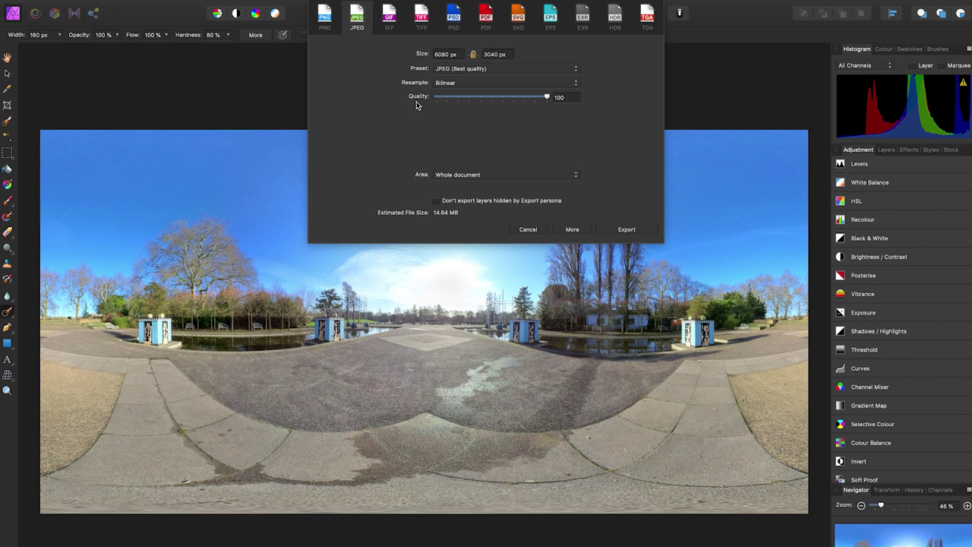
pyautogui.click(627, 229)
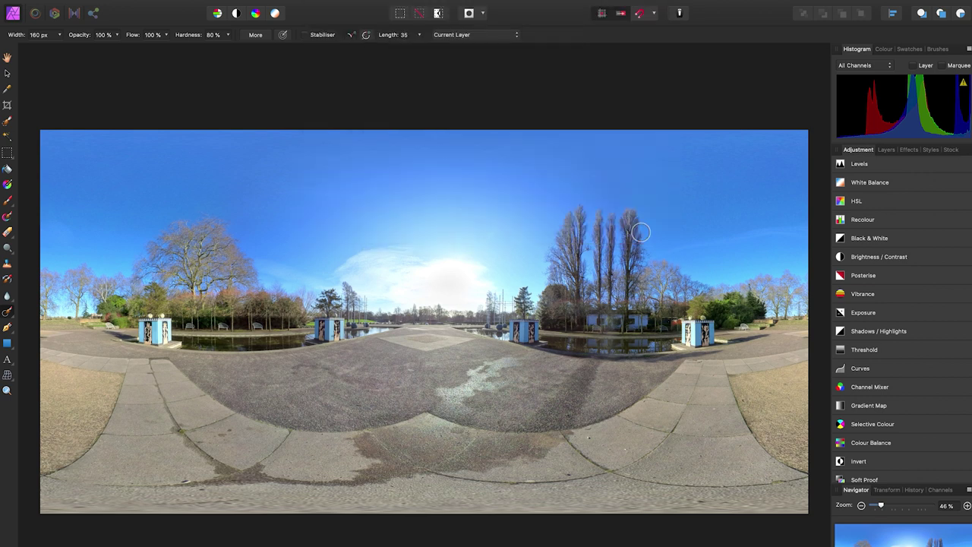